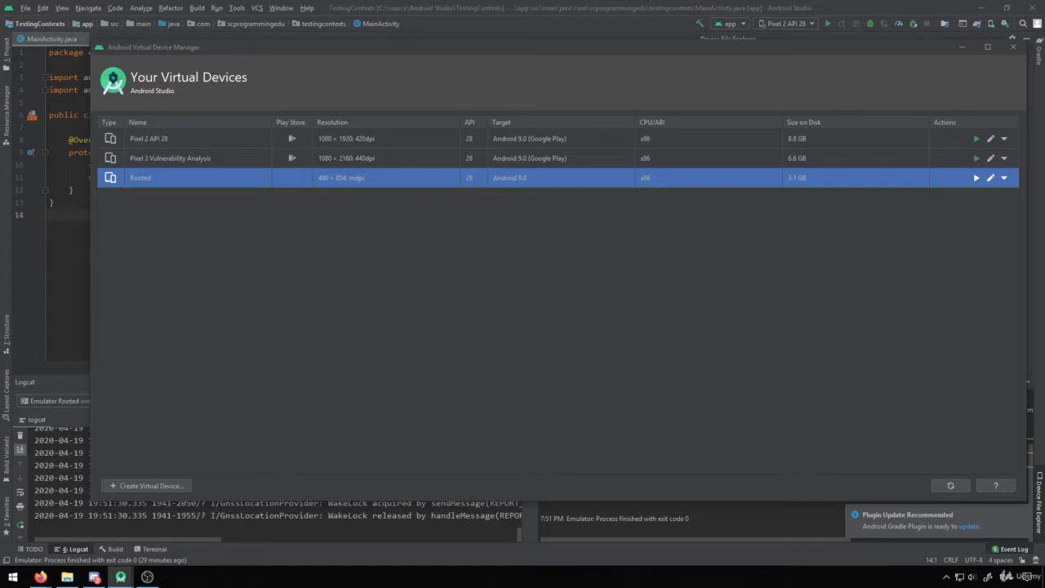
# - Start creating a new virtual device and select the 5.4" FWVGA phone as its hardware definition
pyautogui.click(147, 485)
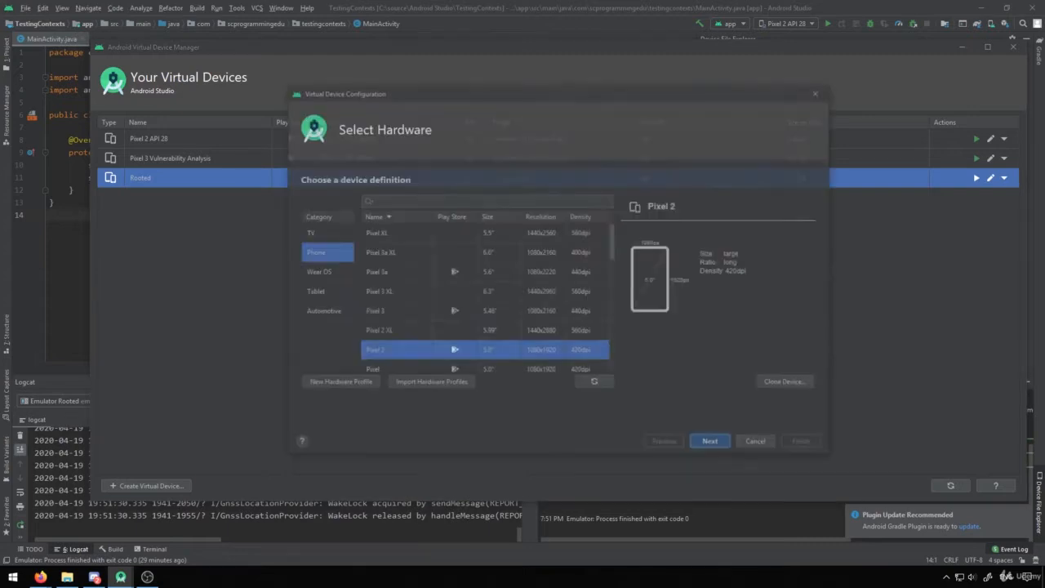
pyautogui.scroll(-6, 486, 292)
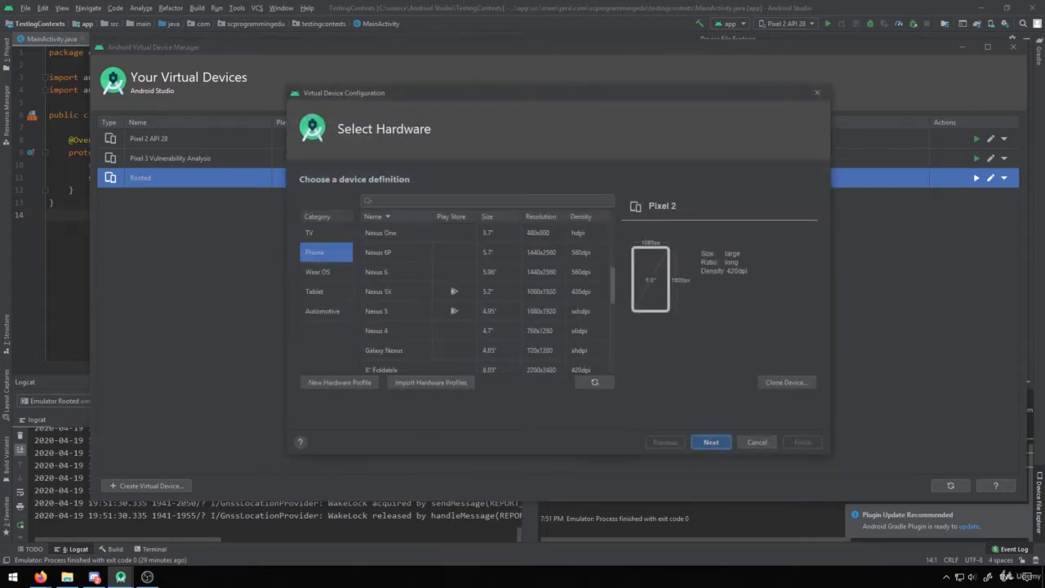
pyautogui.scroll(5, 486, 291)
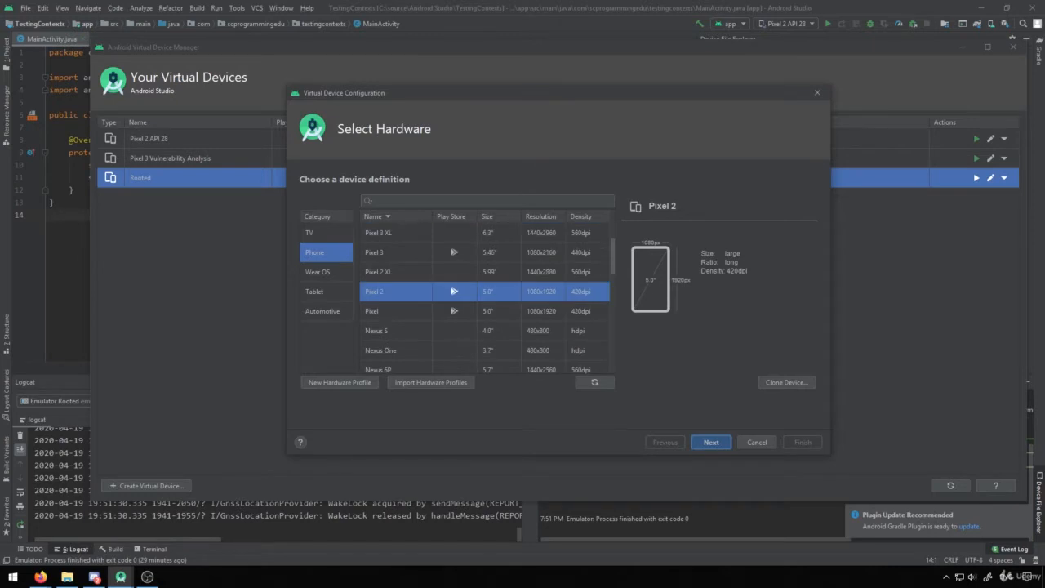
pyautogui.click(485, 233)
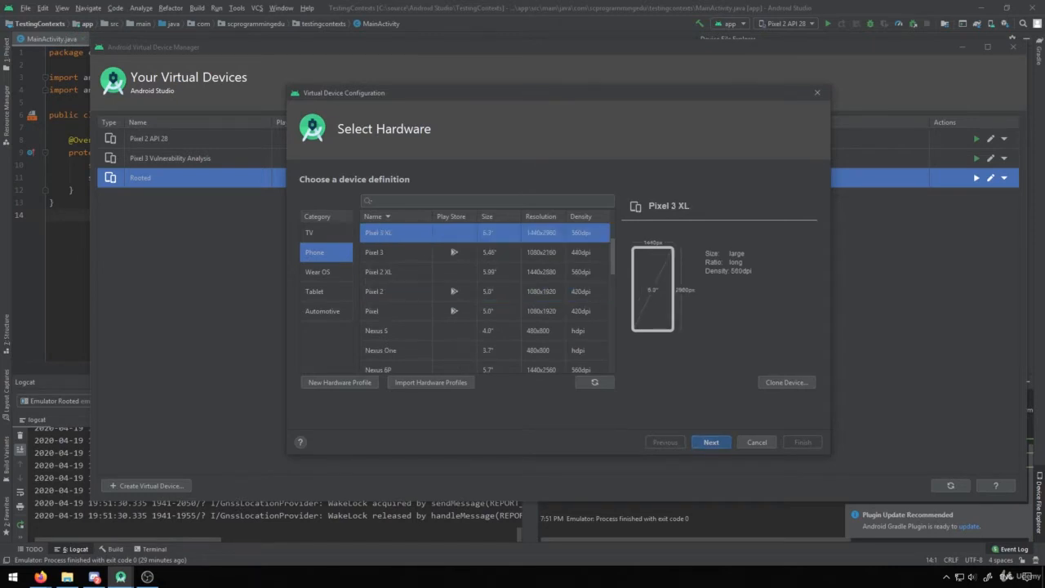
pyautogui.scroll(-3, 485, 294)
pyautogui.scroll(-3, 486, 294)
pyautogui.scroll(3, 486, 294)
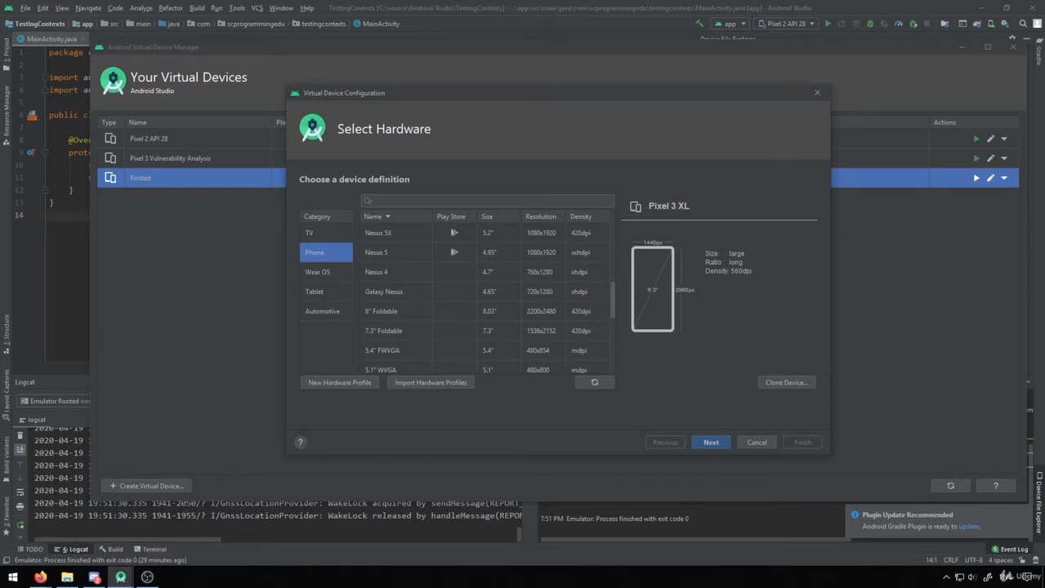
pyautogui.click(486, 350)
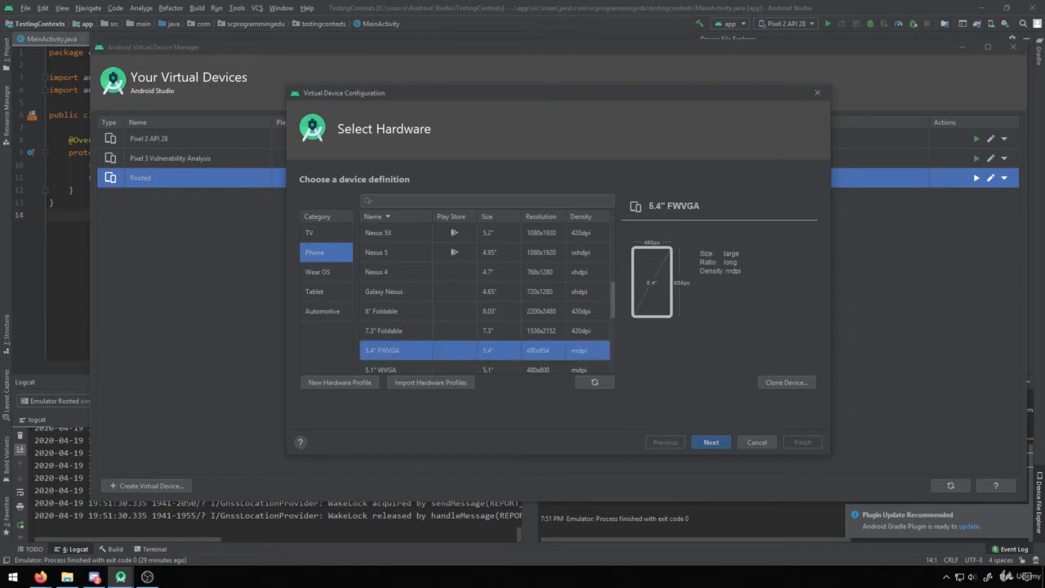
# - Widen the Name column of the device list and continue with the 5.4" FWVGA hardware
pyautogui.scroll(-1, 485, 301)
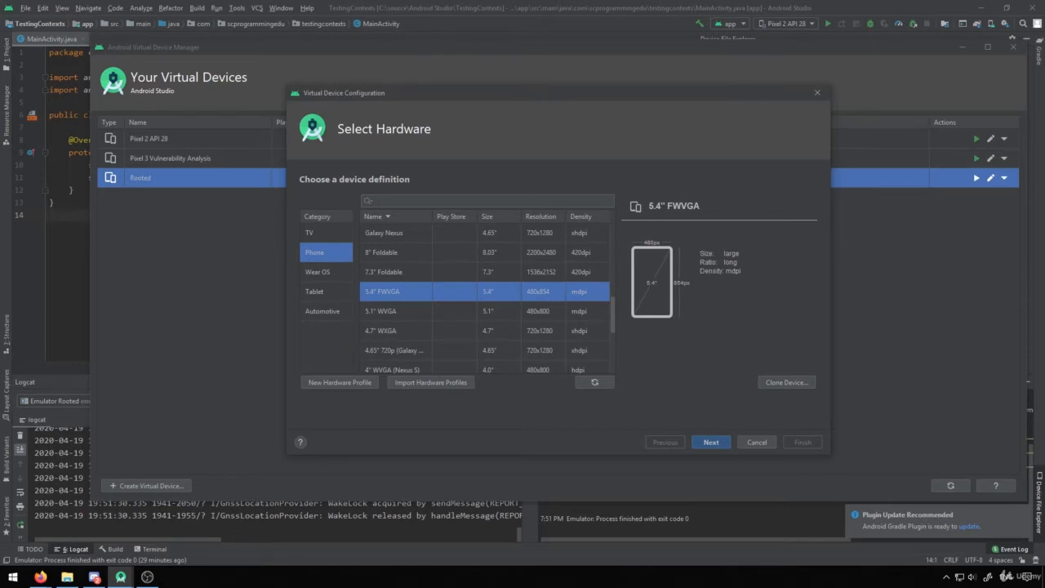
pyautogui.moveTo(432, 216); pyautogui.dragTo(474, 216)
pyautogui.scroll(-1, 486, 301)
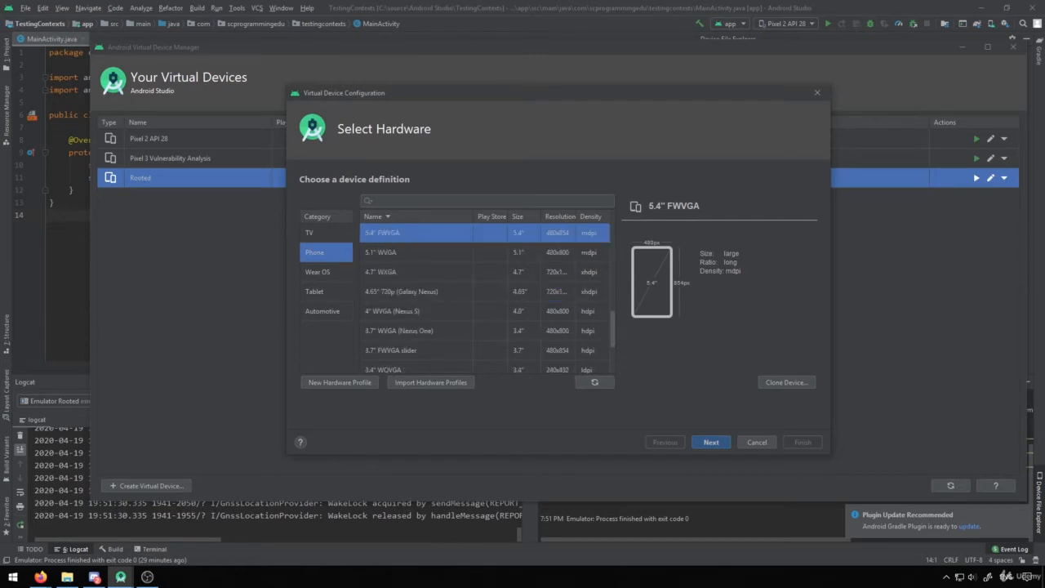
pyautogui.scroll(3, 485, 302)
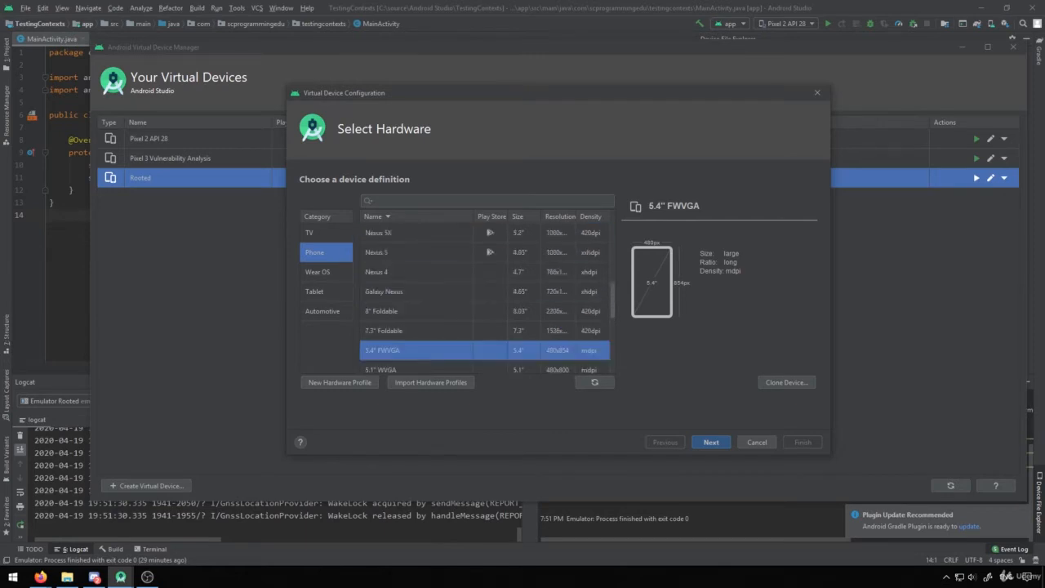
pyautogui.scroll(-1, 486, 302)
pyautogui.click(711, 442)
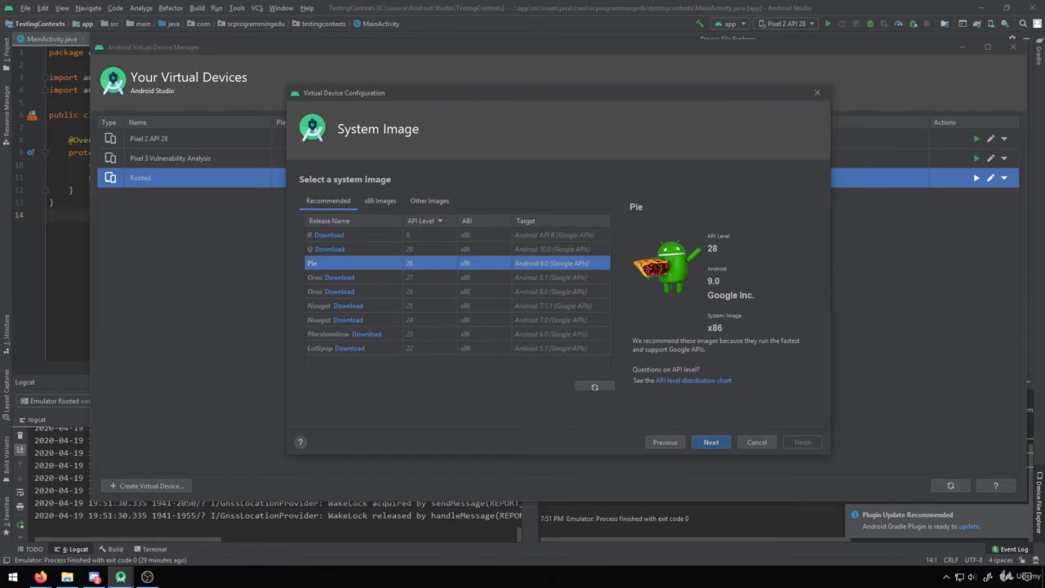
# - Choose the x86 Pie system image, API level 28, with target Android 9.0 without Google APIs
pyautogui.click(379, 200)
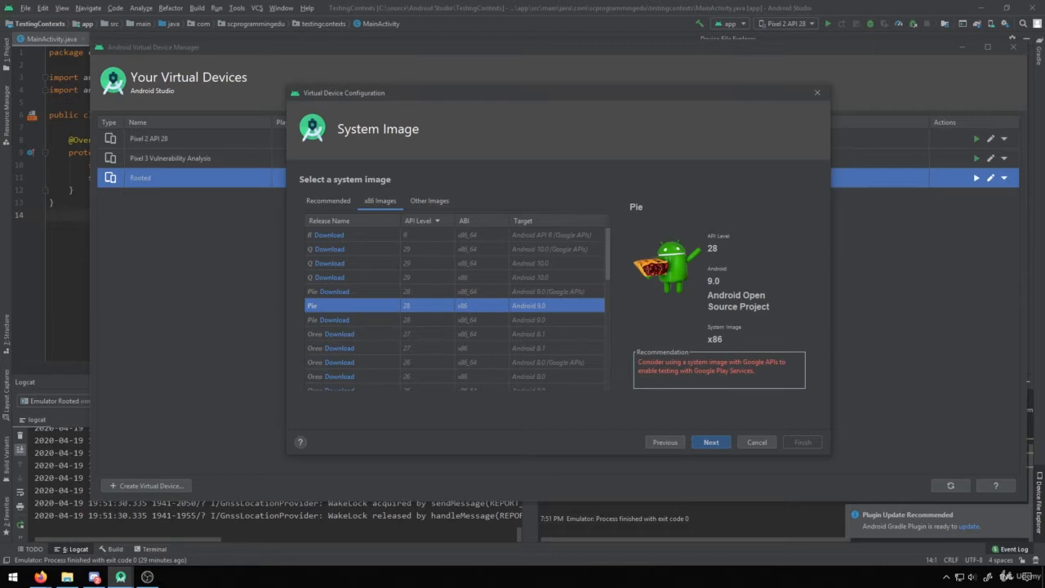
pyautogui.click(334, 292)
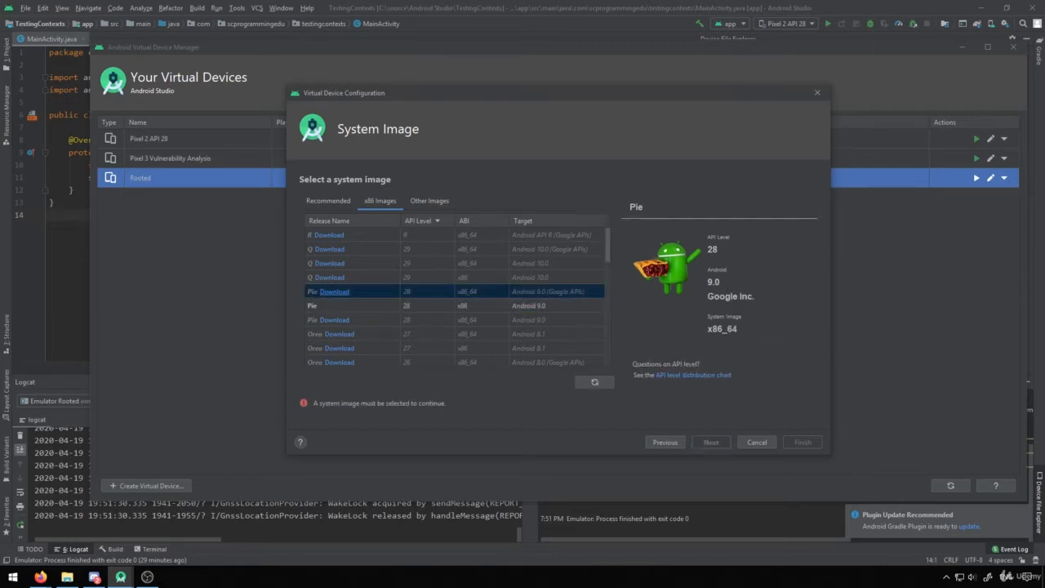
pyautogui.click(351, 306)
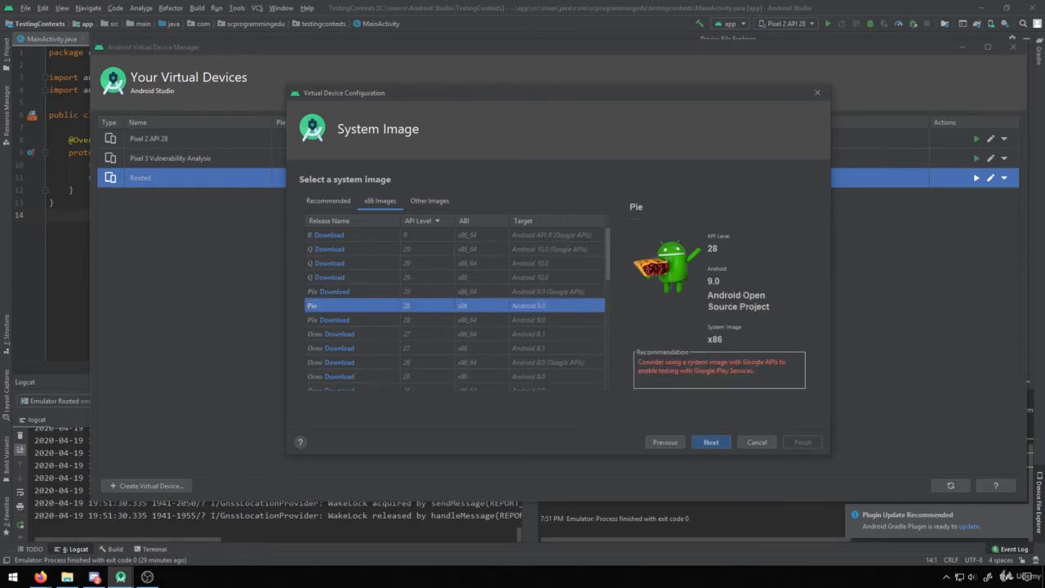
pyautogui.scroll(-10, 454, 306)
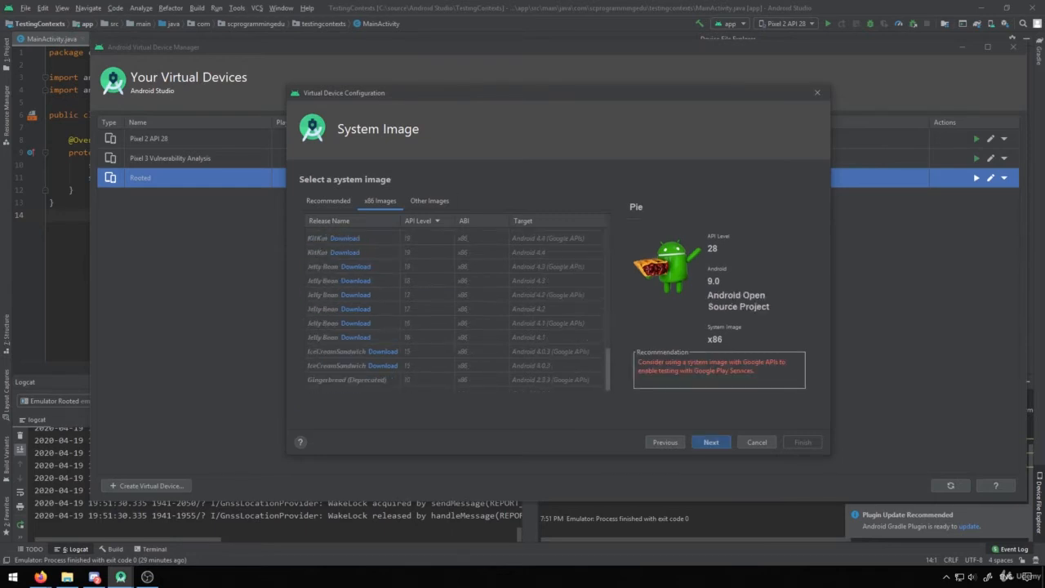
pyautogui.scroll(10, 454, 306)
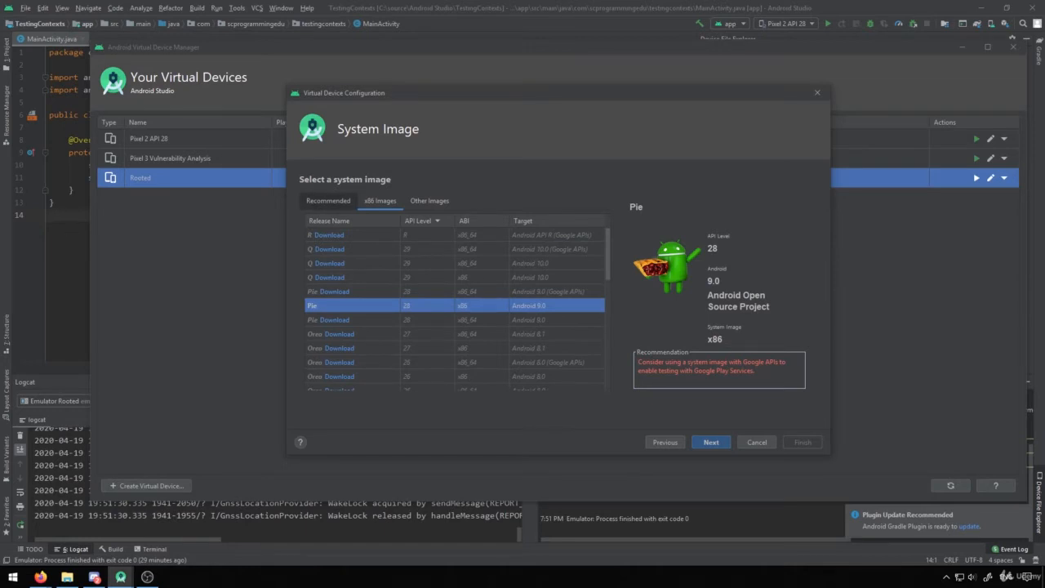
pyautogui.click(328, 199)
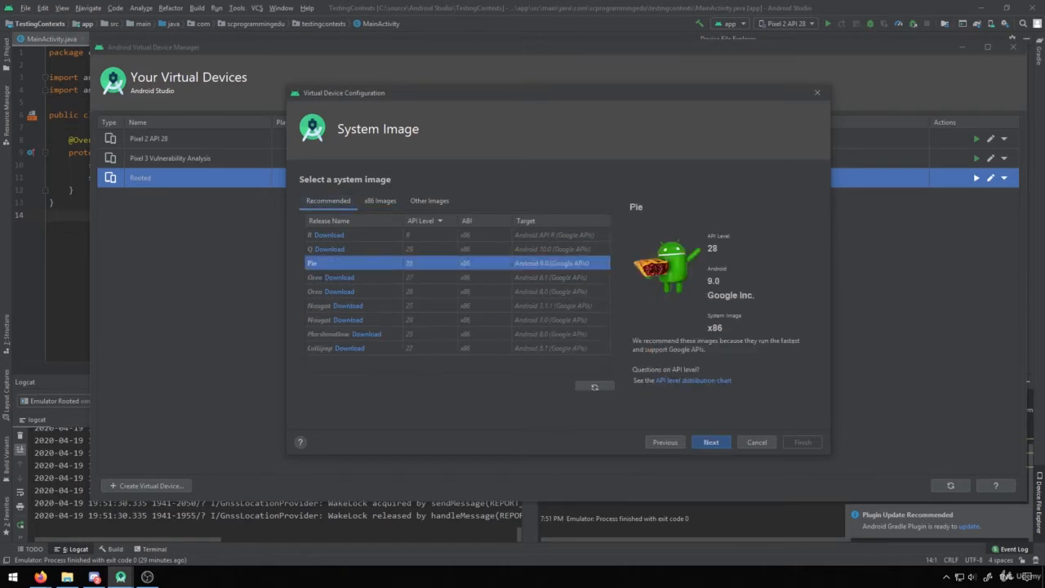
pyautogui.click(380, 201)
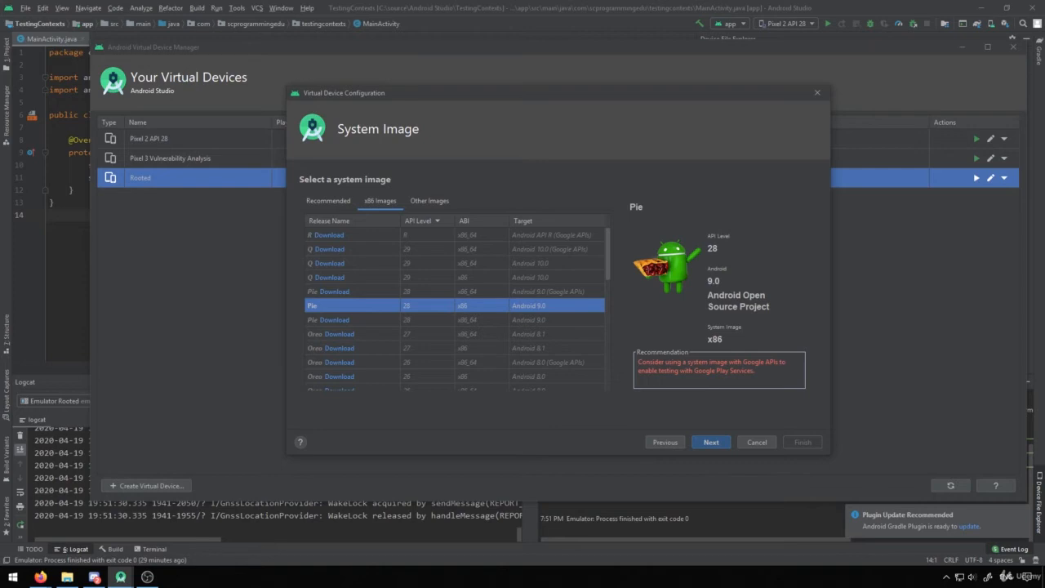
pyautogui.press('Return')
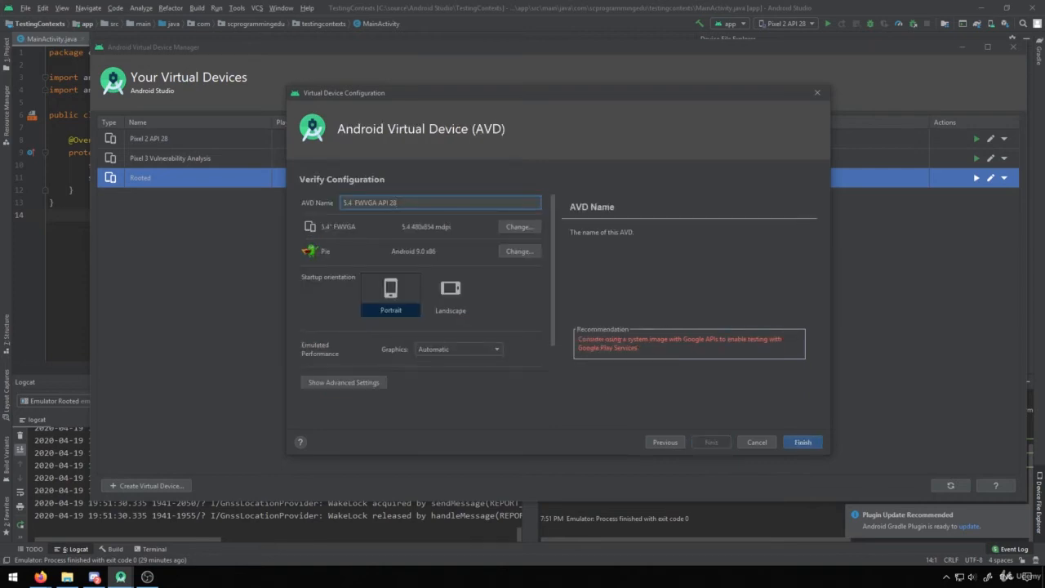
# - Finish creating the virtual device under the name Rooted 2 and launch it in the emulator
pyautogui.hotkey('ctrl', 'a')
pyautogui.write('Rooted 2')
pyautogui.press('Return')
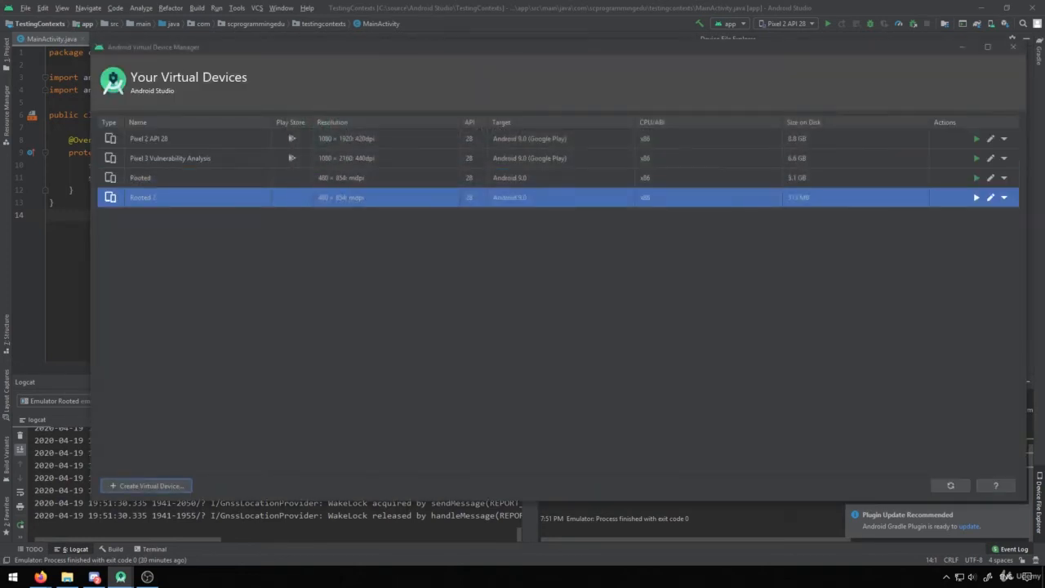
pyautogui.click(976, 197)
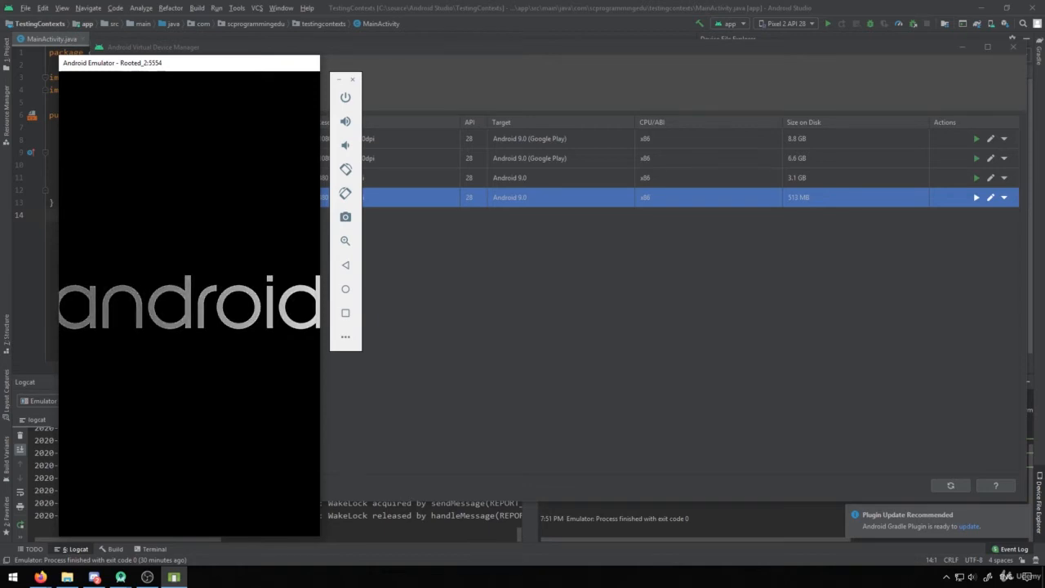
# - Open a Windows Command Prompt and place its window beside the emulator
pyautogui.press('super+r')
pyautogui.write('cmd')
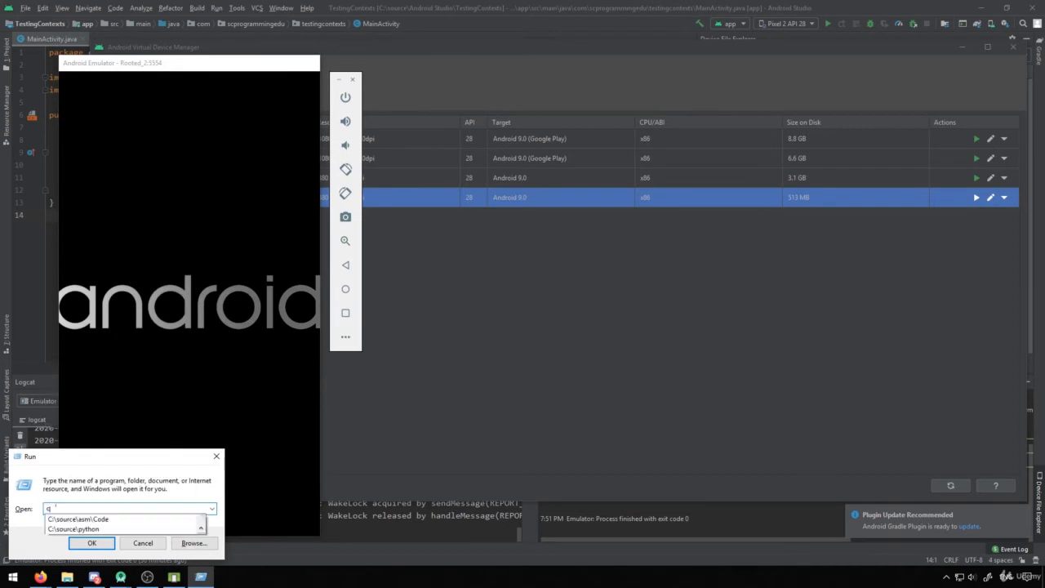
pyautogui.press('Return')
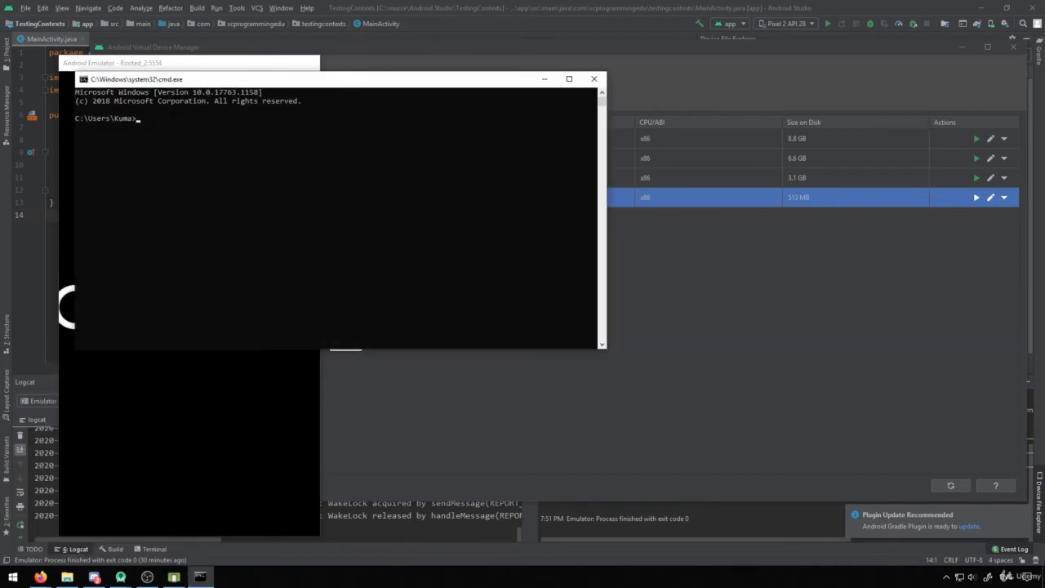
pyautogui.moveTo(381, 80); pyautogui.dragTo(741, 152)
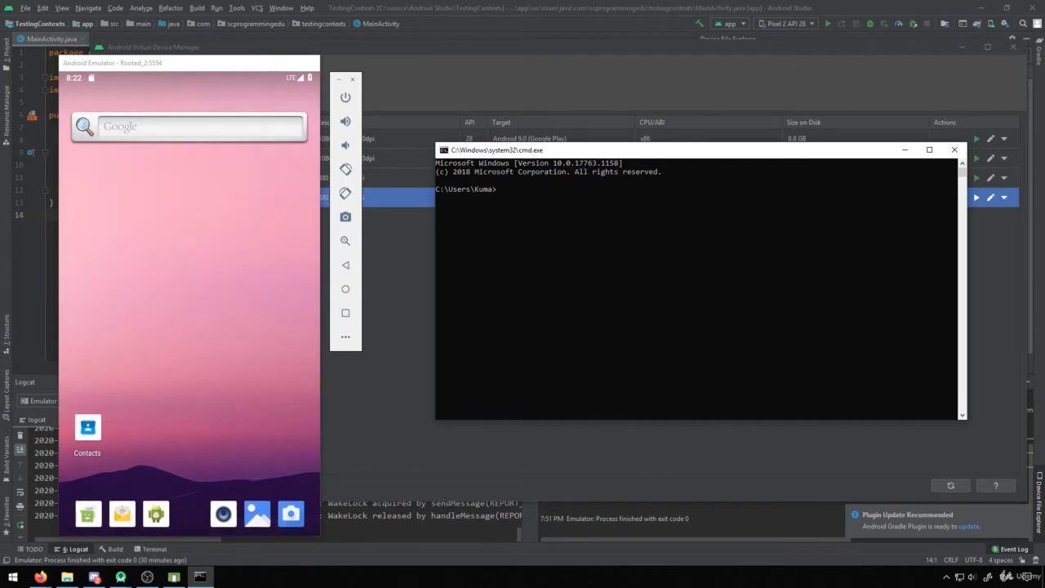
# - Open a shell on the running emulator with the command adb shell
pyautogui.moveTo(189, 482); pyautogui.dragTo(189, 457)
pyautogui.click(653, 285)
pyautogui.write('adb shell')
pyautogui.press('Return')
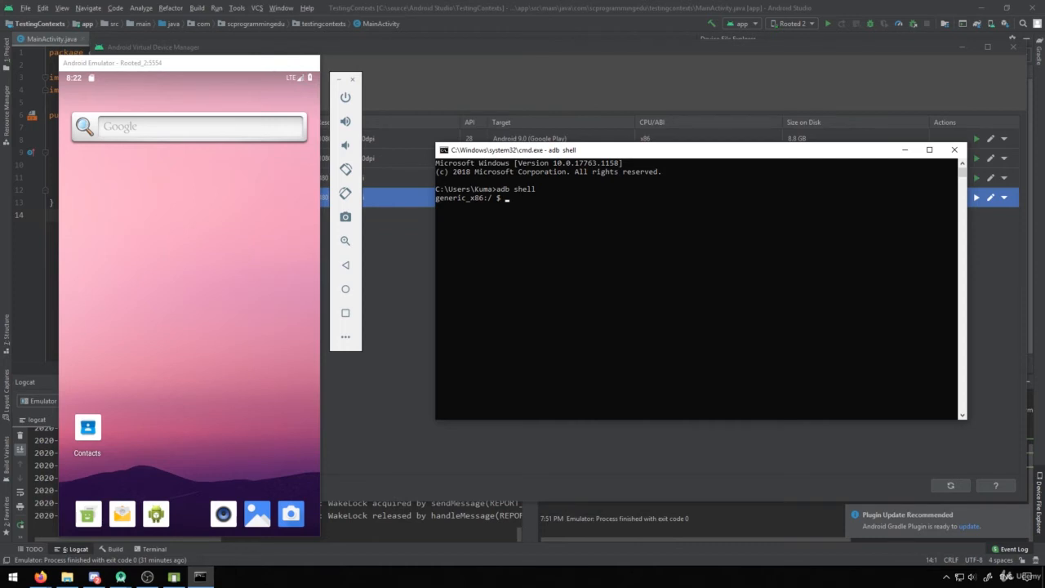
# - List the device's root directory with ls and highlight the permission-denied lines in the output
pyautogui.write('ls')
pyautogui.press('Return')
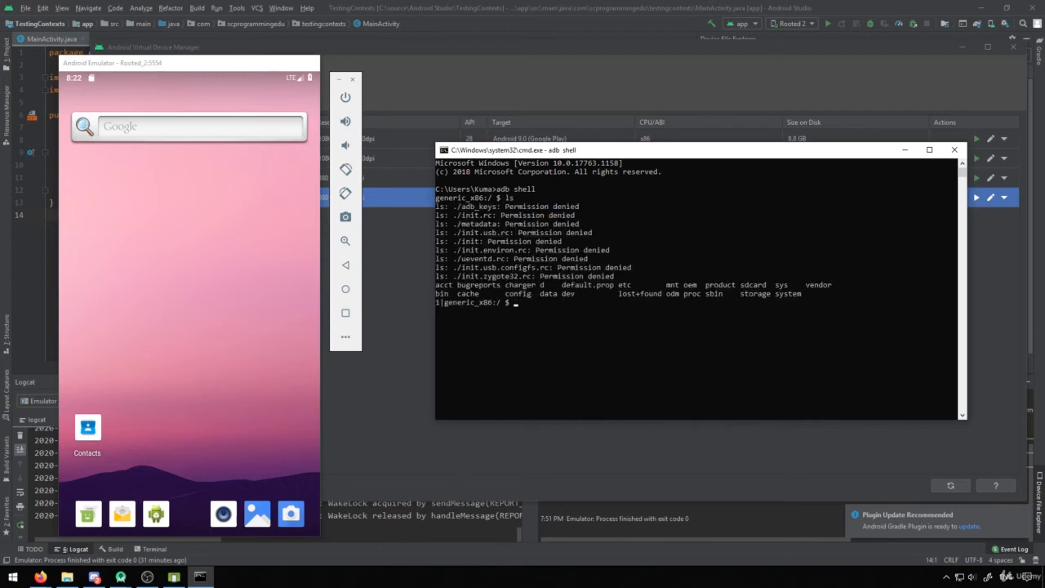
pyautogui.moveTo(622, 276); pyautogui.dragTo(437, 206)
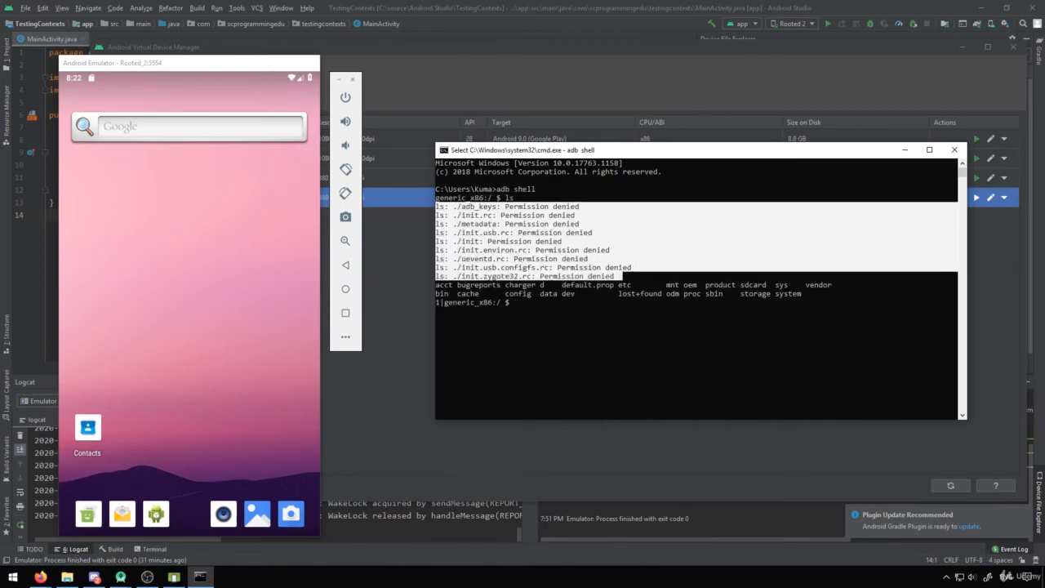
pyautogui.click(568, 311)
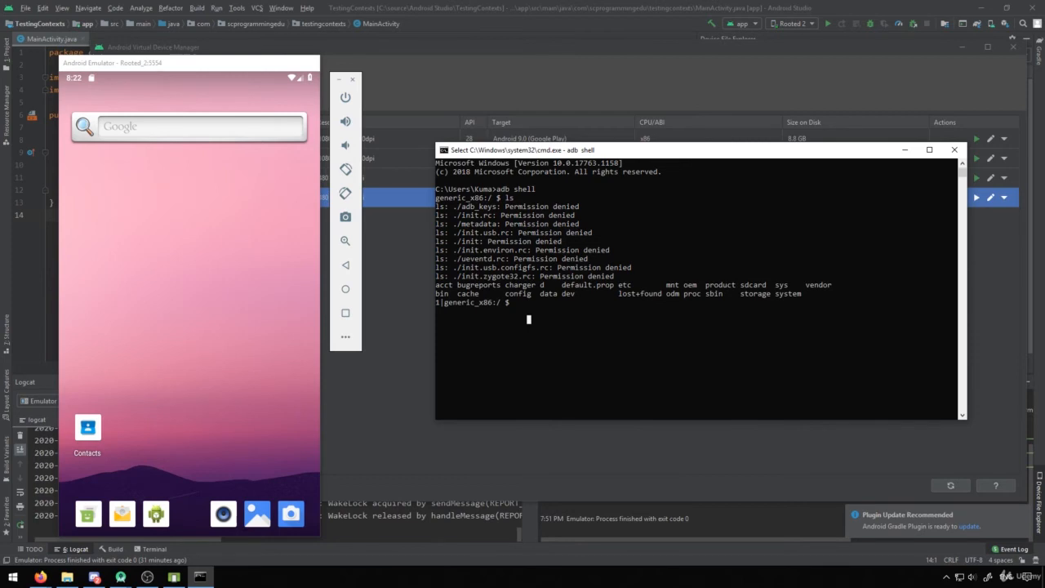
# - Switch the device shell to superuser with su and list the root directory again with ls
pyautogui.write('su')
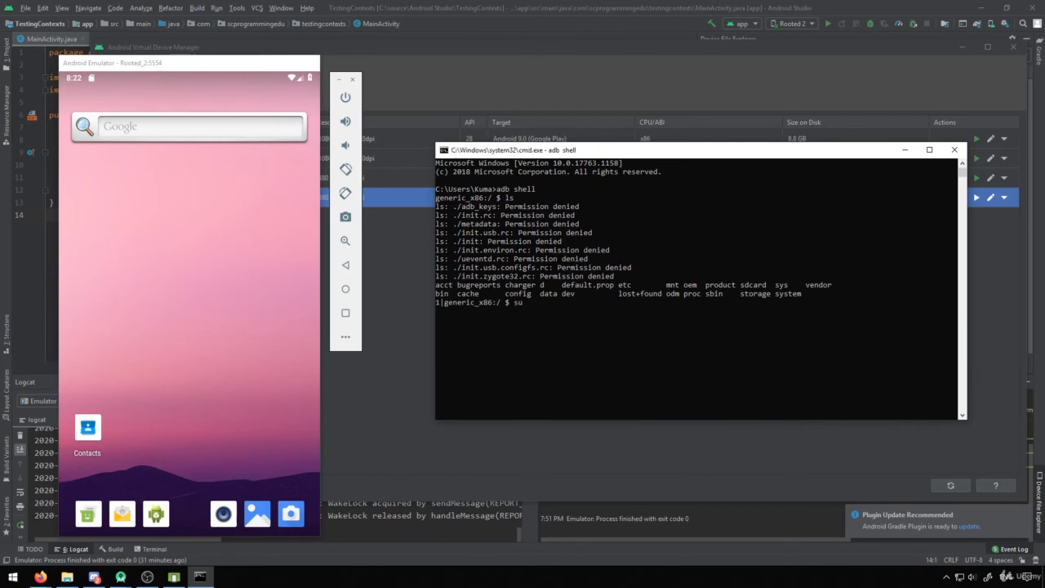
pyautogui.press('Return')
pyautogui.click(499, 311)
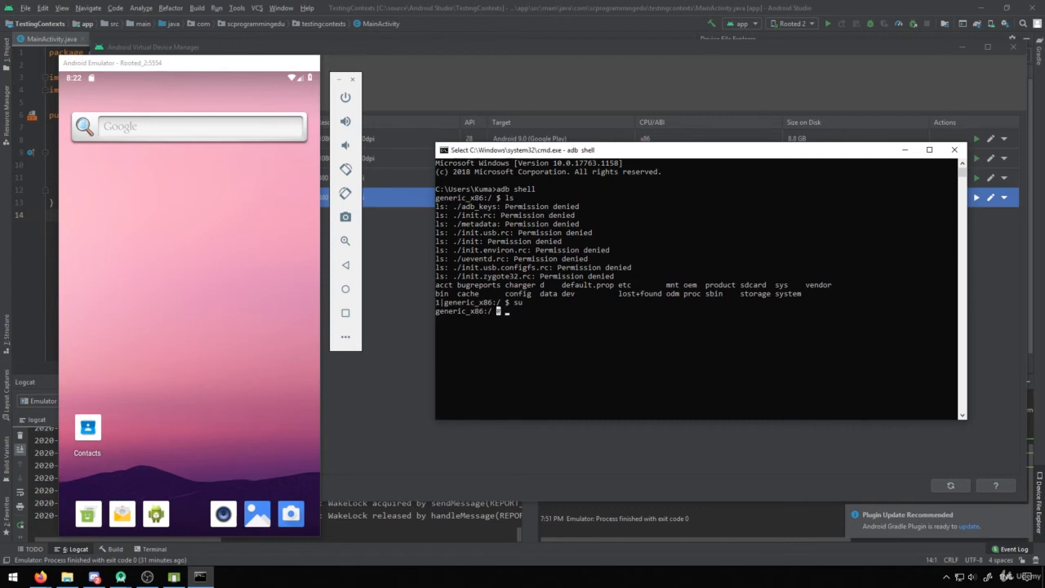
pyautogui.click(507, 328)
pyautogui.press('Escape')
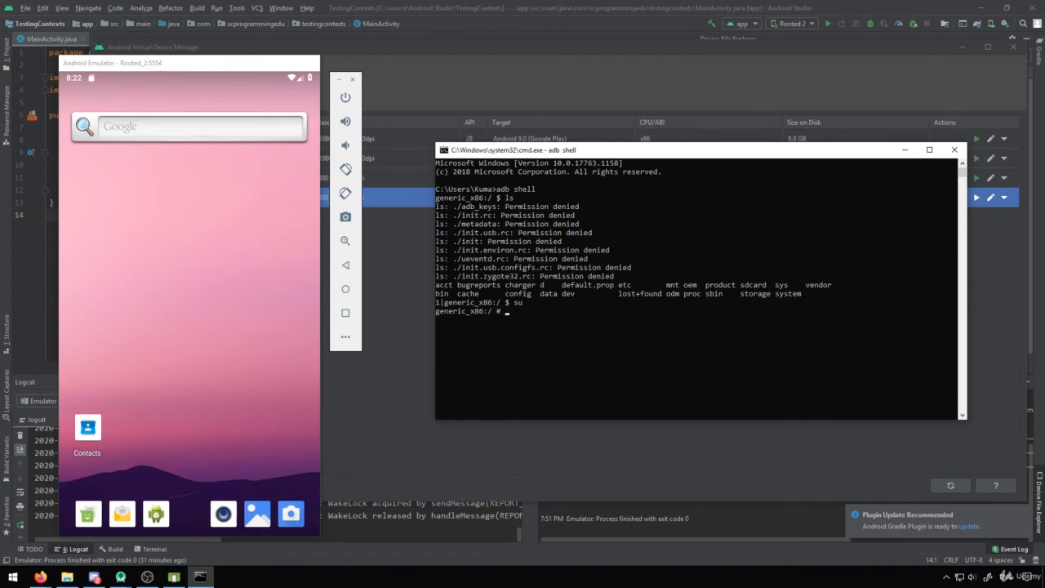
pyautogui.write('ls')
pyautogui.press('Return')
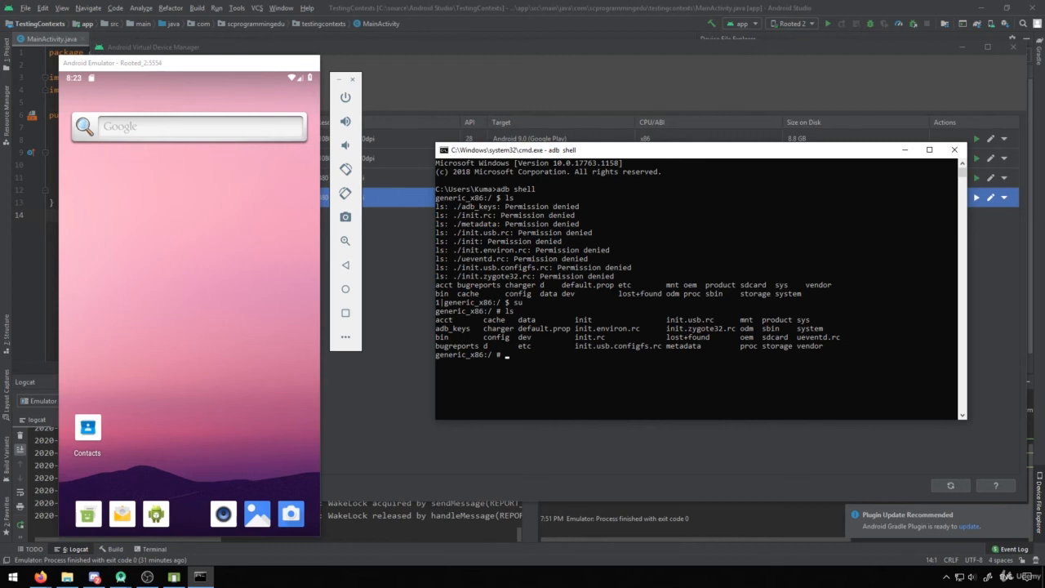
# - Change into the /data/data directory and list its app package folders with ls
pyautogui.write('cd data')
pyautogui.press('Return')
pyautogui.write('c')
pyautogui.write('a')
pyautogui.press('Return')
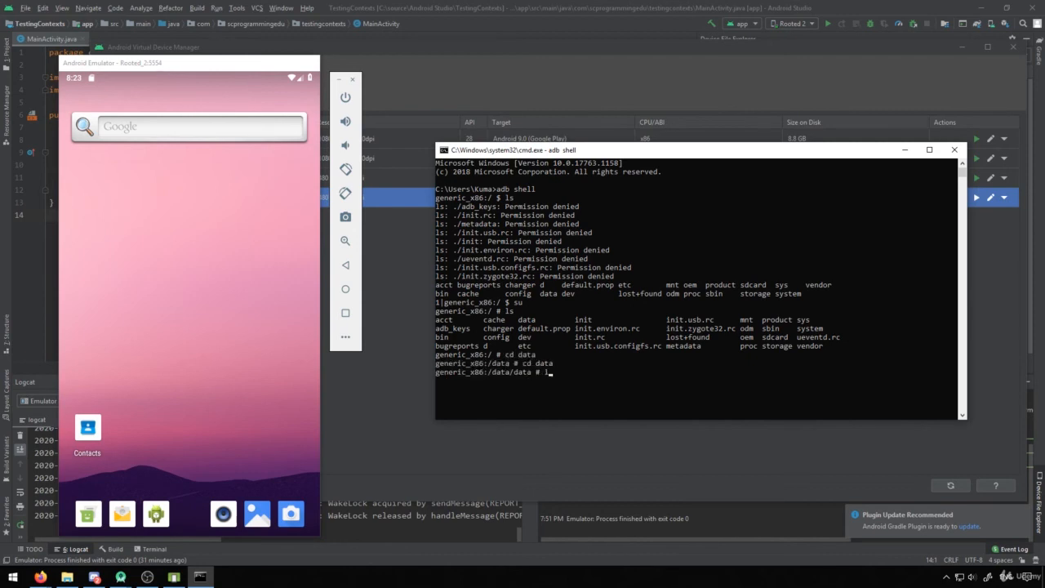
pyautogui.write('ls')
pyautogui.press('Return')
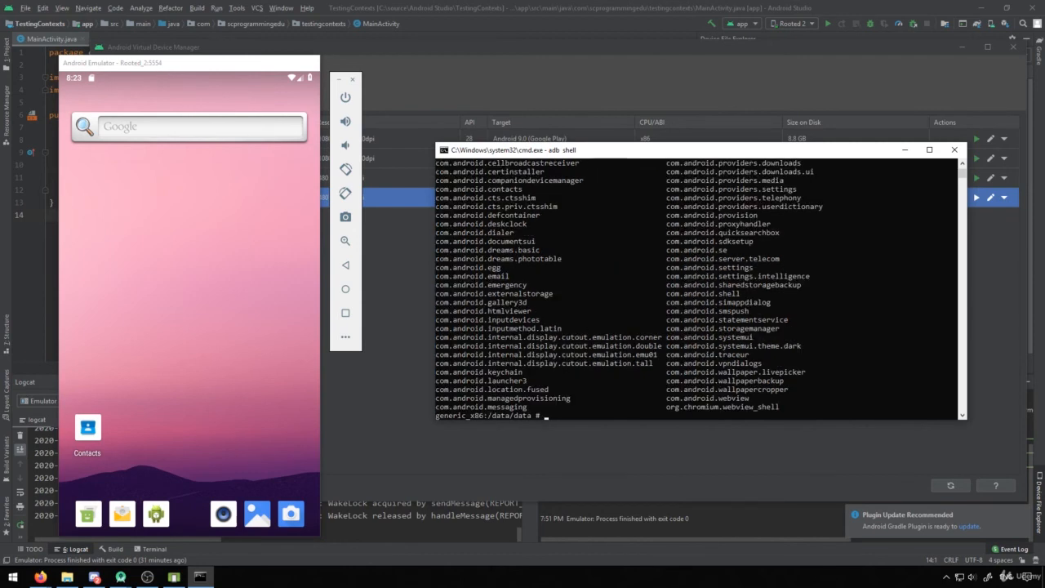
pyautogui.scroll(5, 697, 290)
pyautogui.scroll(-2, 698, 289)
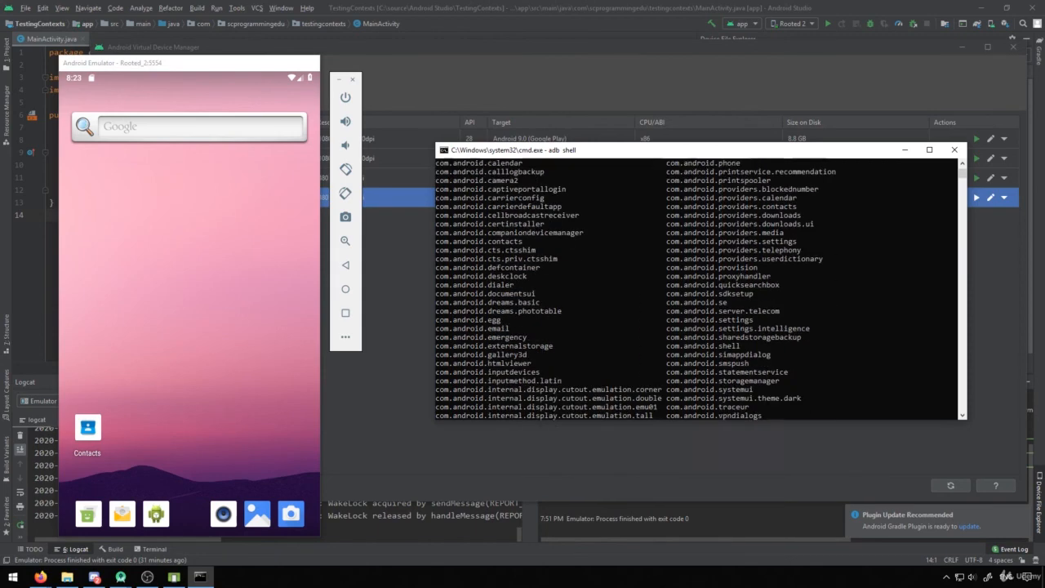
pyautogui.scroll(-3, 698, 290)
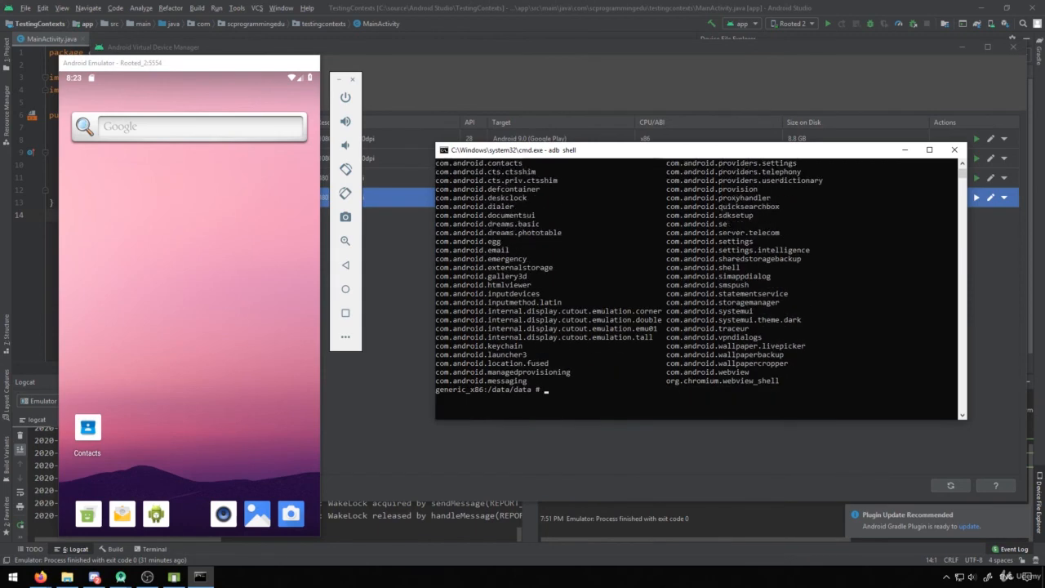